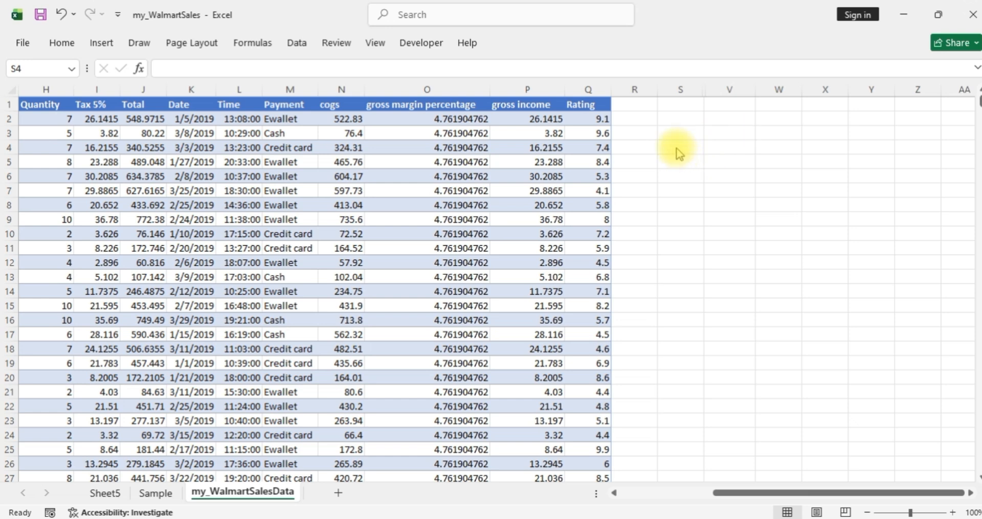
Step: Start a VLOOKUP formula in cell S4 with M3 as the lookup value and M3:Q26 as the table array
{"action": "left_click", "coordinate": [673, 148]}
{"action": "type", "text": "=v"}
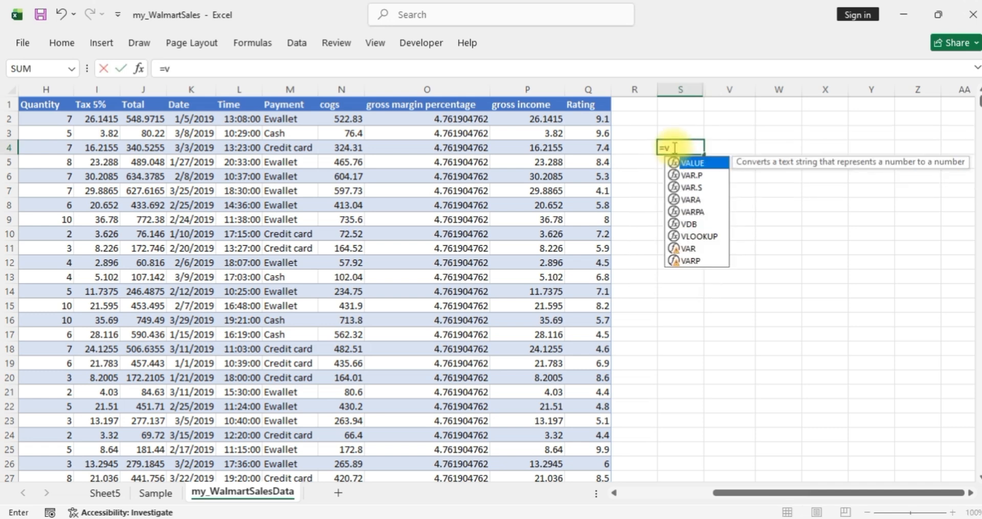
{"action": "type", "text": "l"}
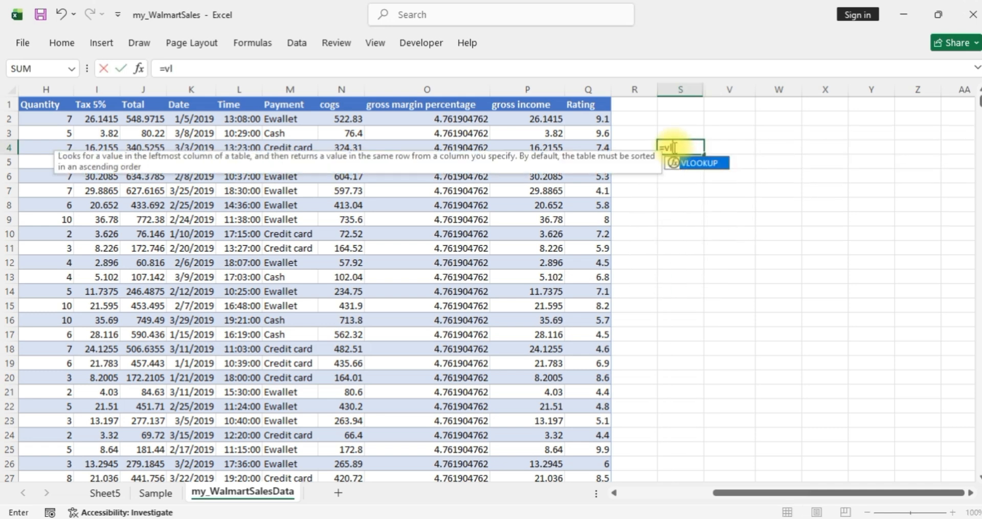
{"action": "double_click", "coordinate": [706, 165]}
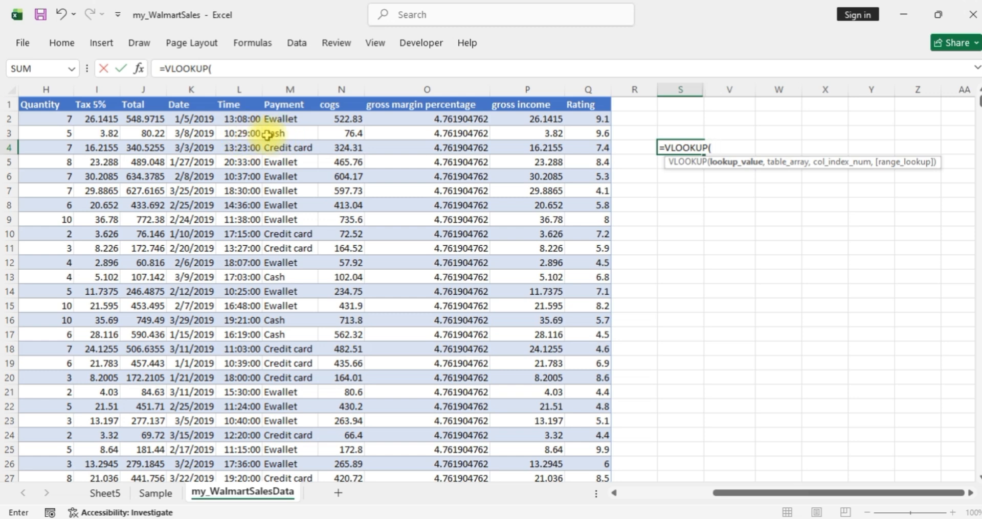
{"action": "left_click", "coordinate": [299, 134]}
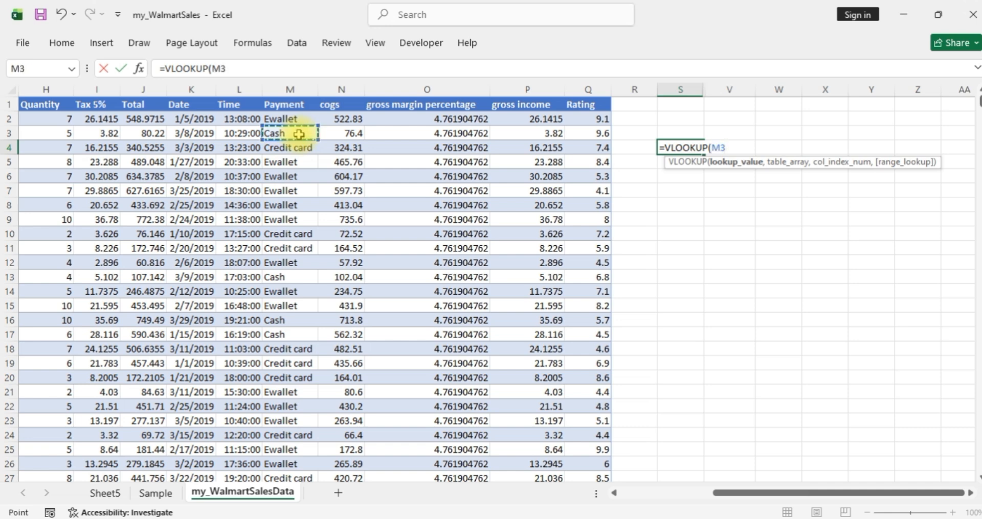
{"action": "type", "text": ","}
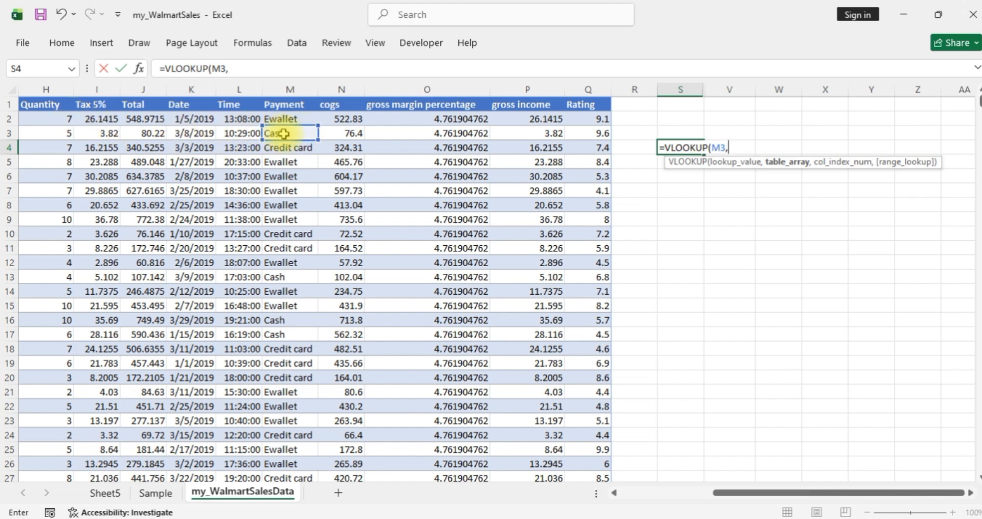
{"action": "left_click_drag", "start_coordinate": [284, 134], "coordinate": [598, 465]}
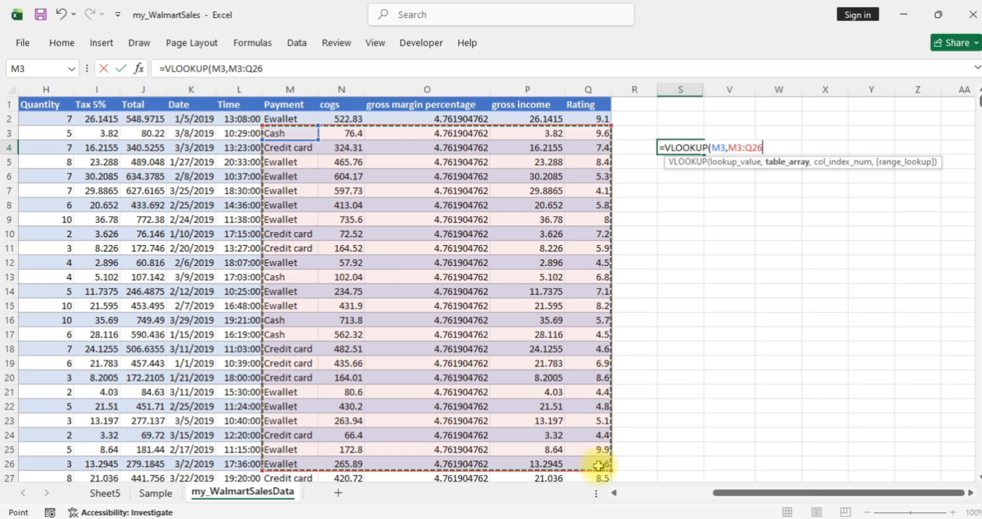
{"action": "type", "text": ","}
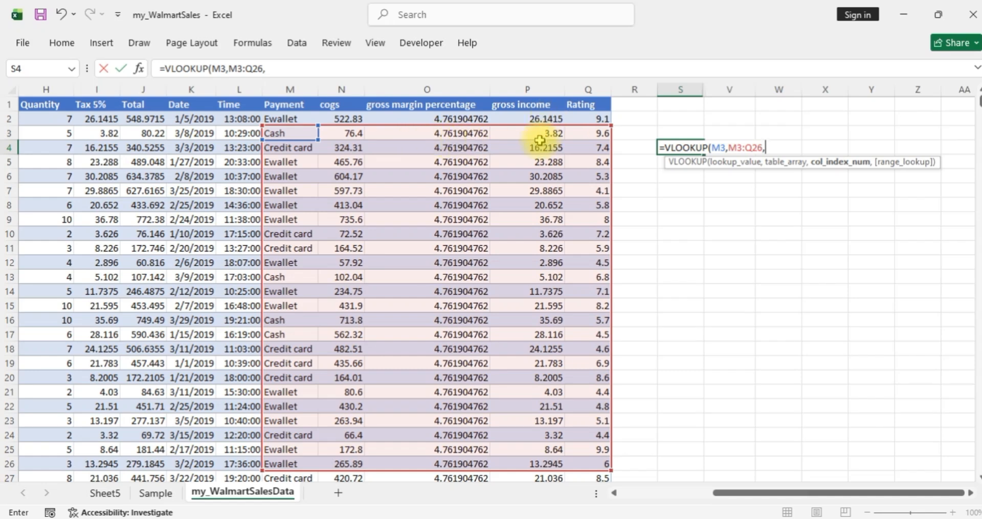
Step: Complete the VLOOKUP formula in S4 with column index 4 and FALSE for an exact match
{"action": "type", "text": "4,"}
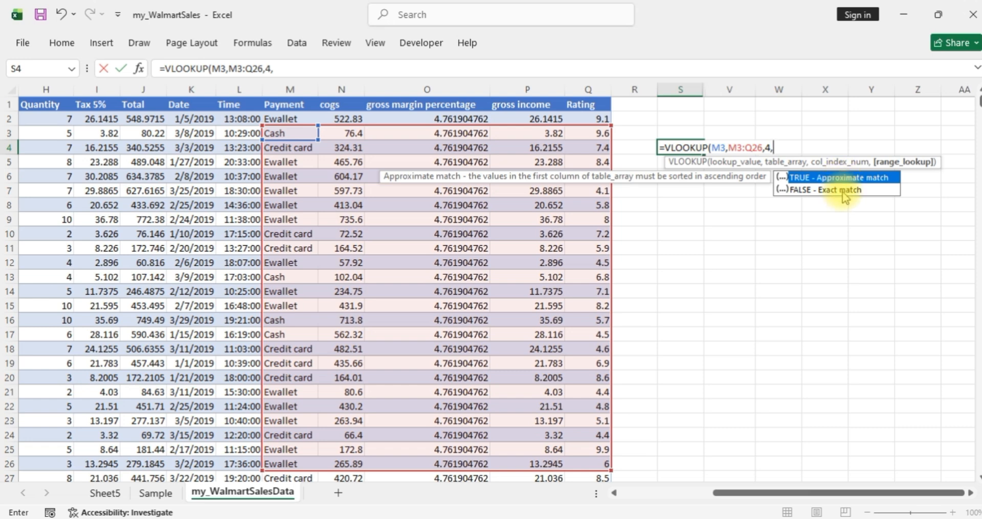
{"action": "left_click", "coordinate": [845, 196]}
{"action": "double_click", "coordinate": [845, 196]}
{"action": "left_click", "coordinate": [841, 191]}
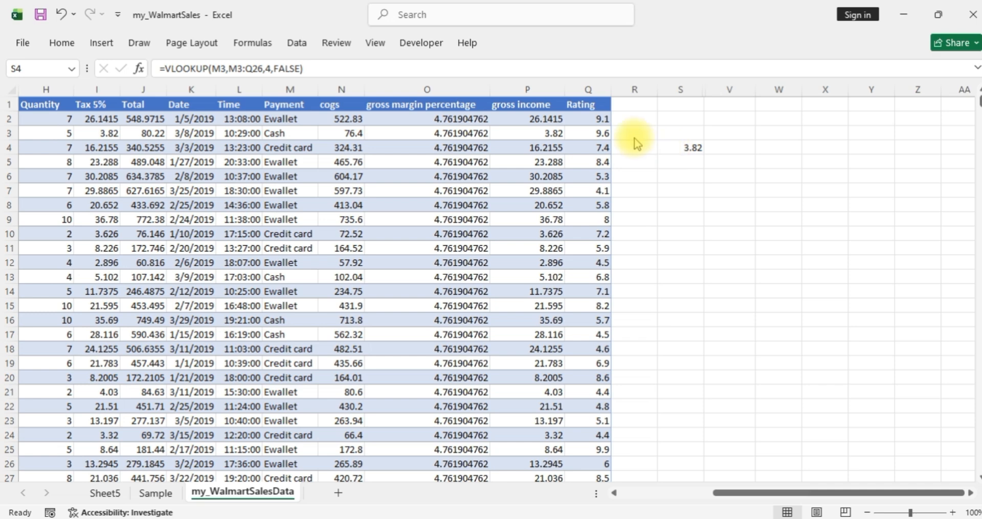
Step: Review the arguments of the VLOOKUP formula in cell S4, leaving them as they are
{"action": "left_click", "coordinate": [685, 147]}
{"action": "left_click", "coordinate": [686, 146]}
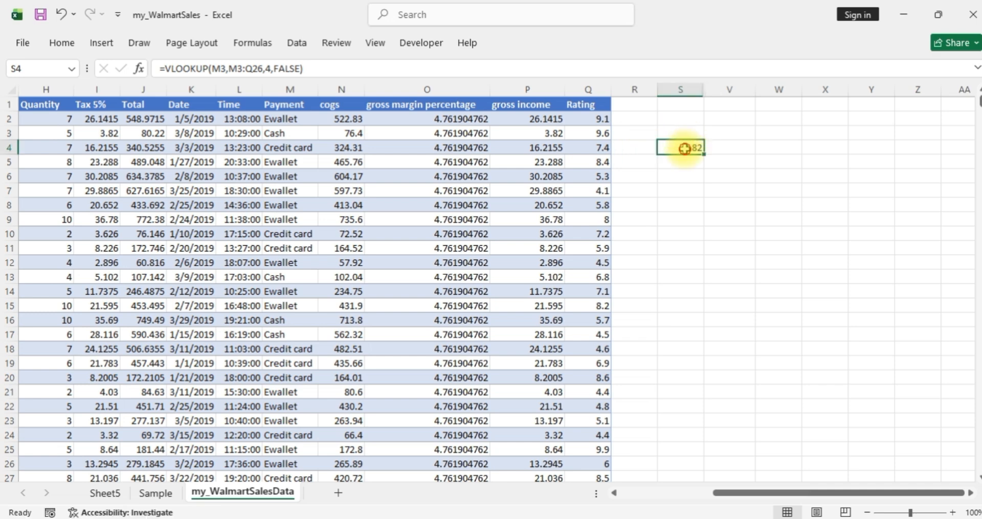
{"action": "double_click", "coordinate": [685, 148]}
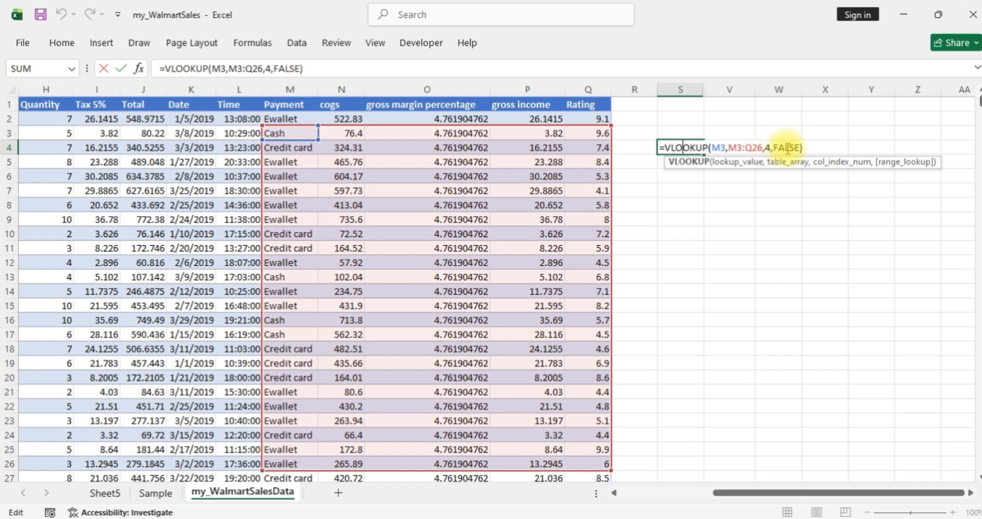
{"action": "left_click", "coordinate": [788, 148]}
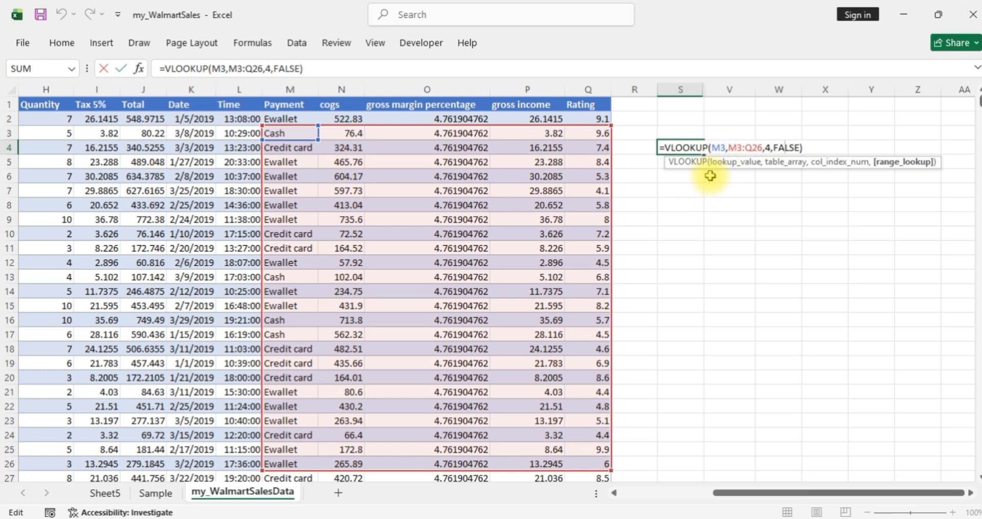
{"action": "key", "text": "Return"}
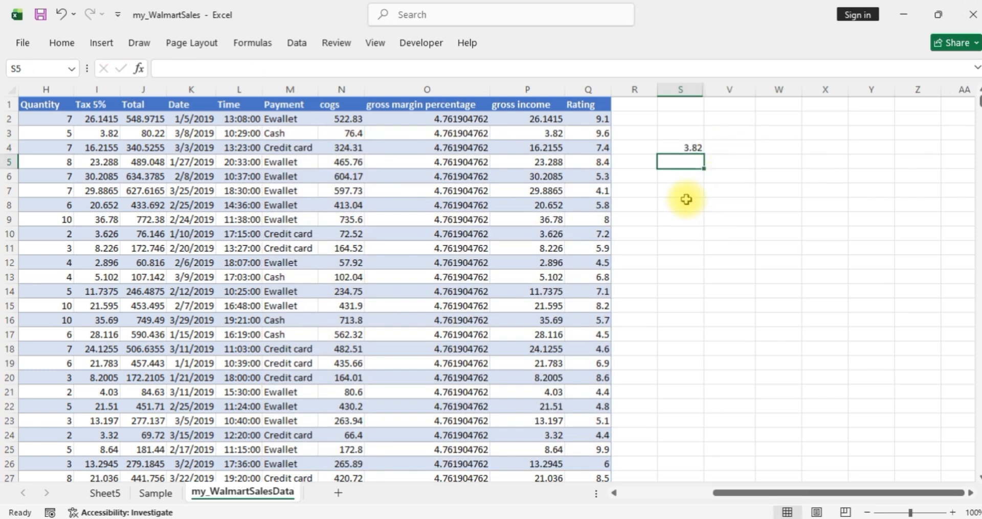
Step: Start an HLOOKUP formula in cell S7 with M3 as the lookup value and M3:Q25 as the table array
{"action": "left_click", "coordinate": [668, 192]}
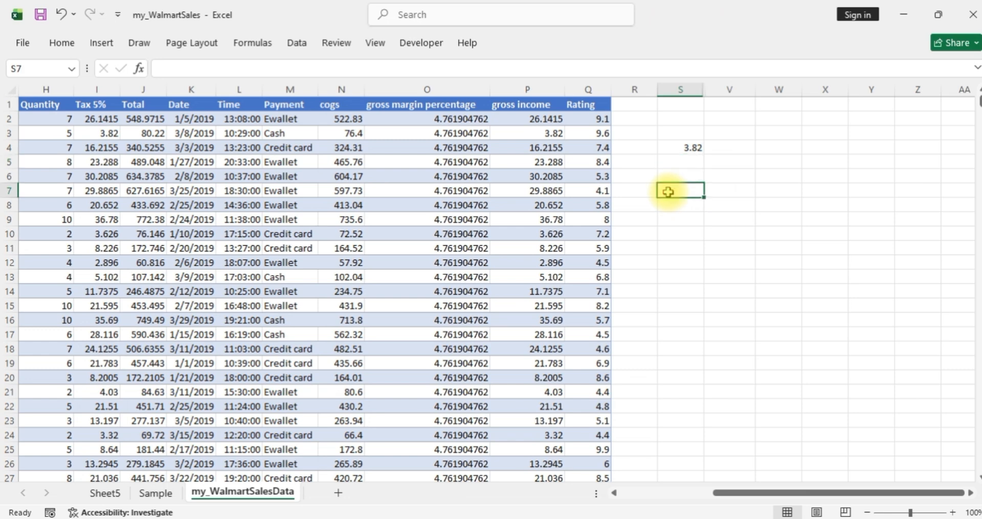
{"action": "type", "text": "="}
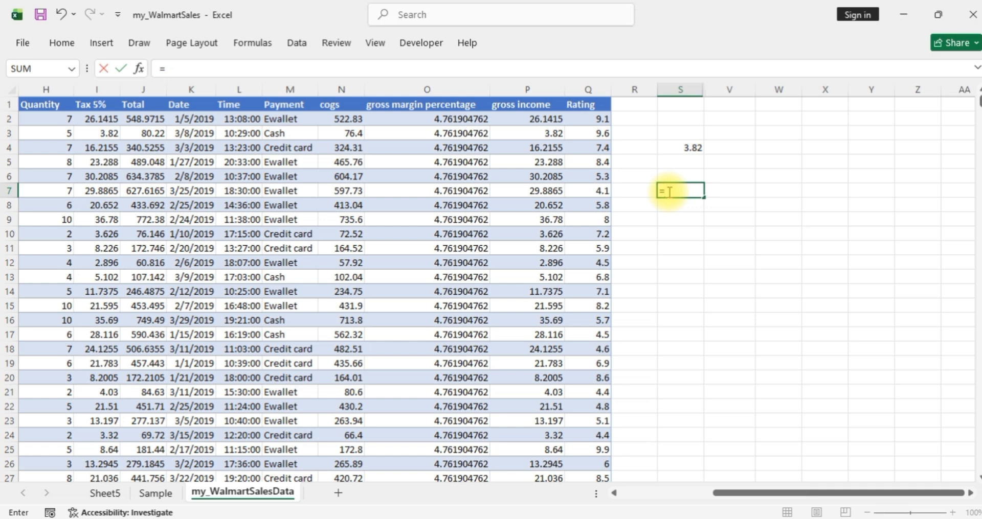
{"action": "type", "text": "hl"}
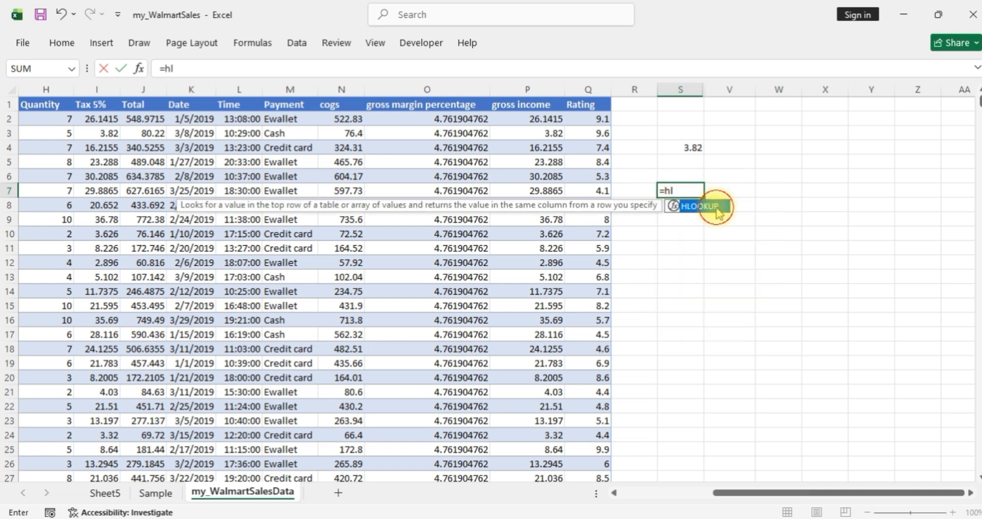
{"action": "double_click", "coordinate": [715, 207]}
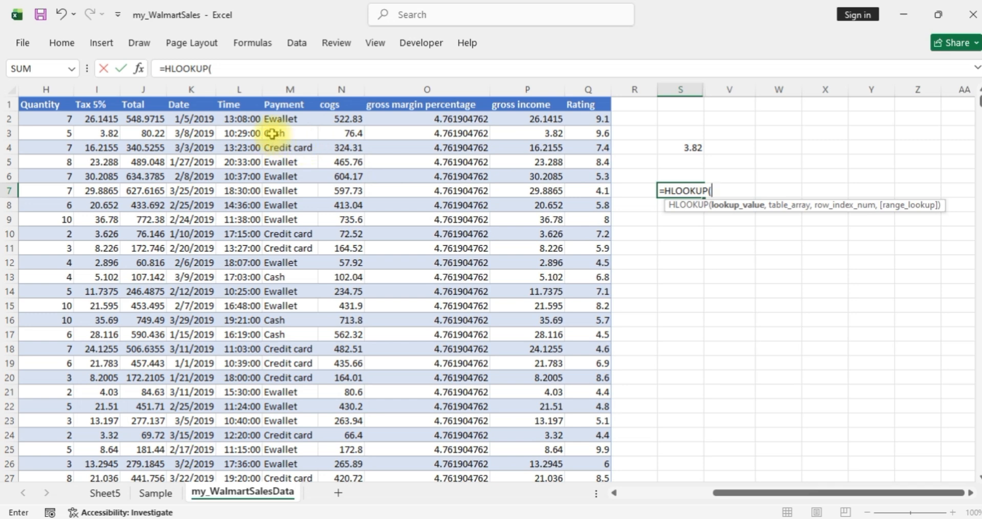
{"action": "left_click", "coordinate": [274, 133]}
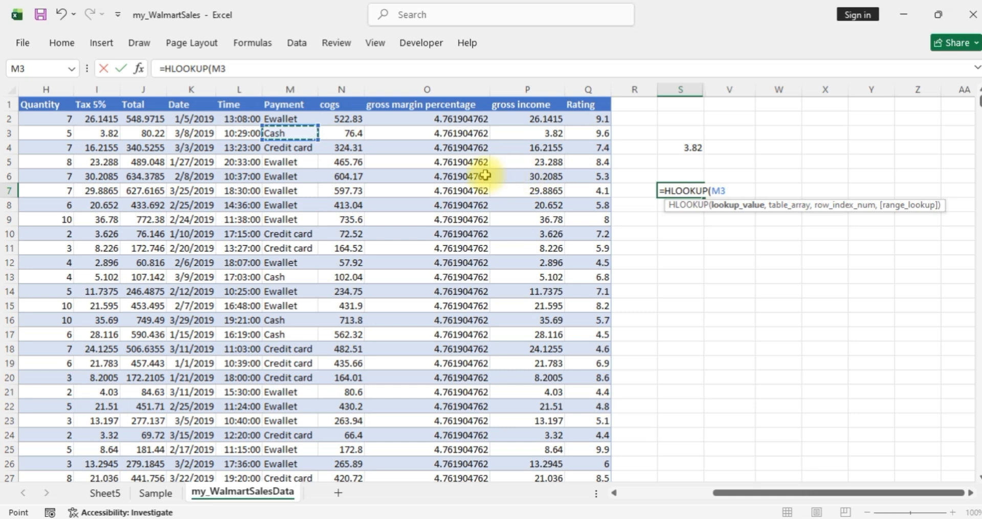
{"action": "type", "text": ","}
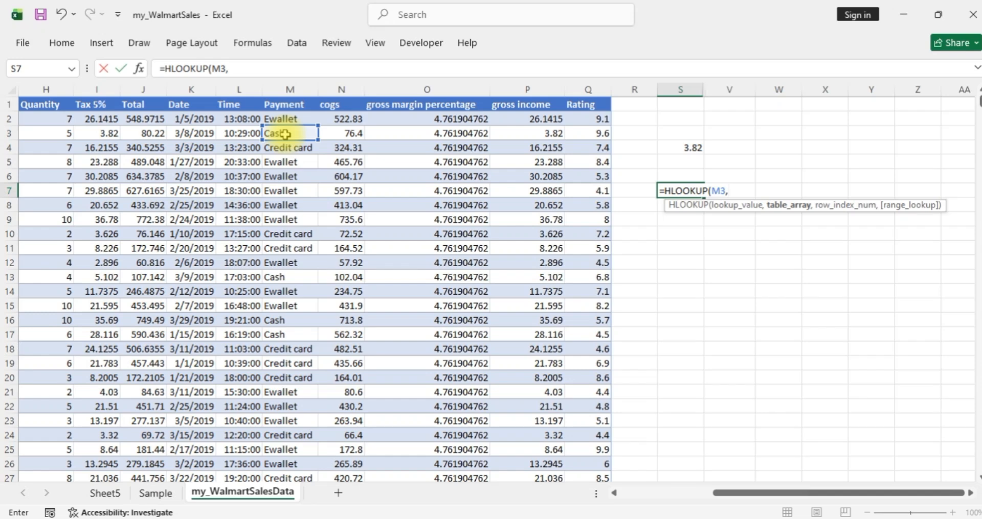
{"action": "left_click_drag", "start_coordinate": [285, 134], "coordinate": [582, 457]}
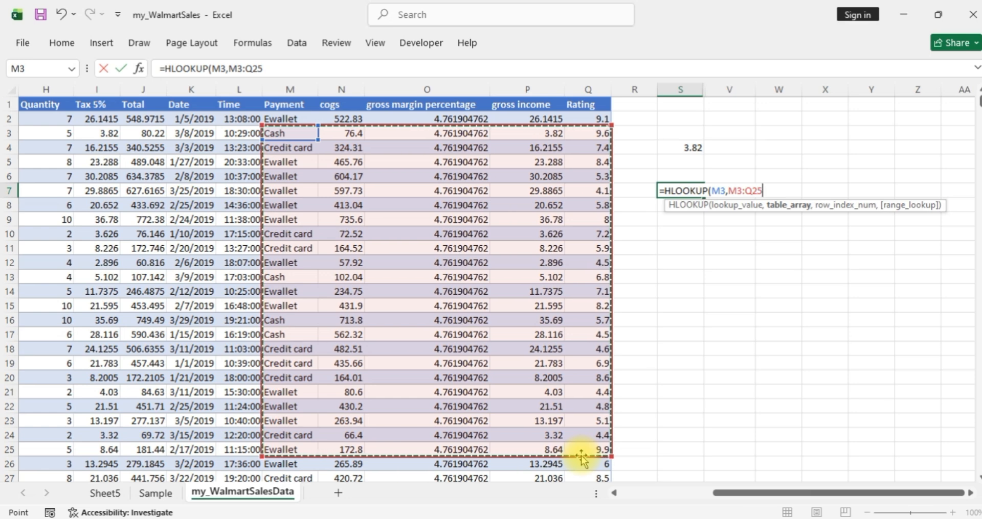
{"action": "type", "text": ","}
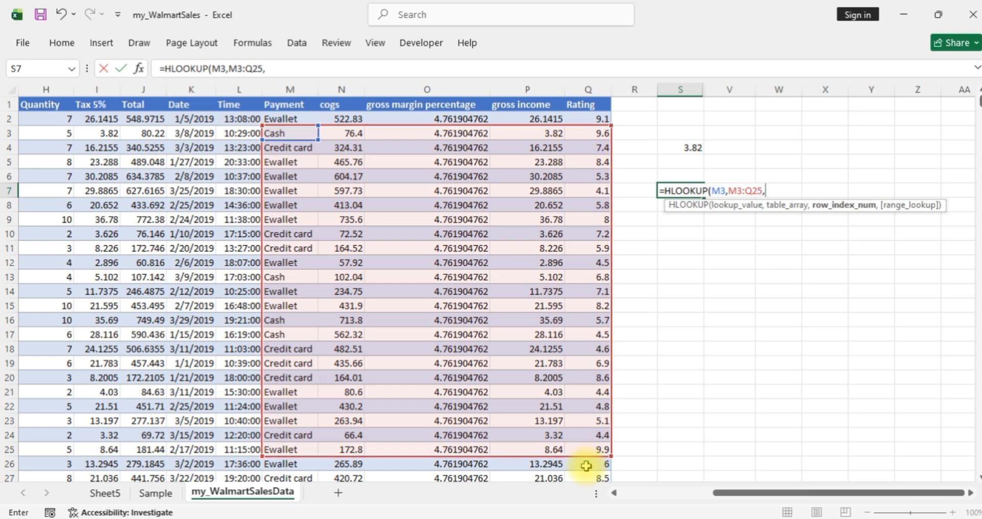
Step: Complete the HLOOKUP formula in S7 with row index 5 and FALSE for an exact match
{"action": "type", "text": "5,"}
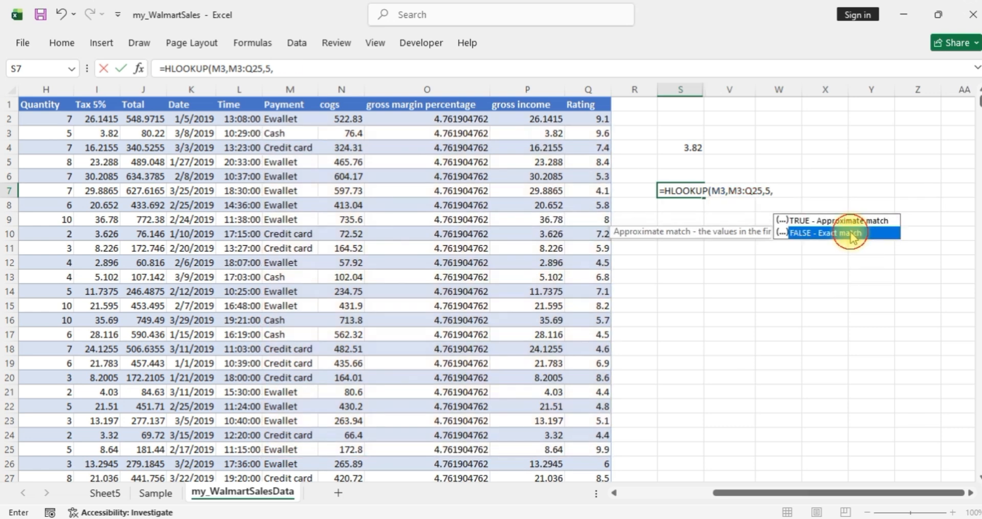
{"action": "double_click", "coordinate": [852, 234]}
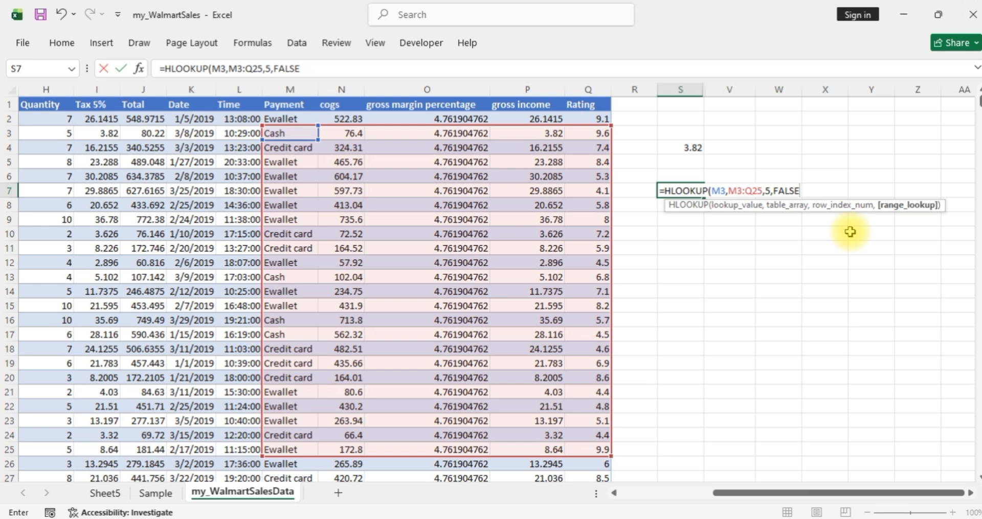
{"action": "type", "text": ")"}
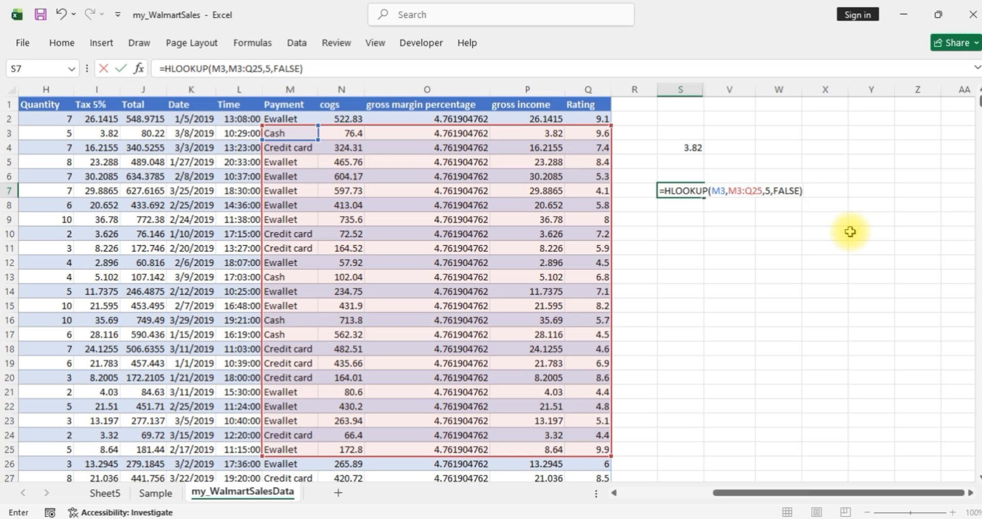
{"action": "key", "text": "Return"}
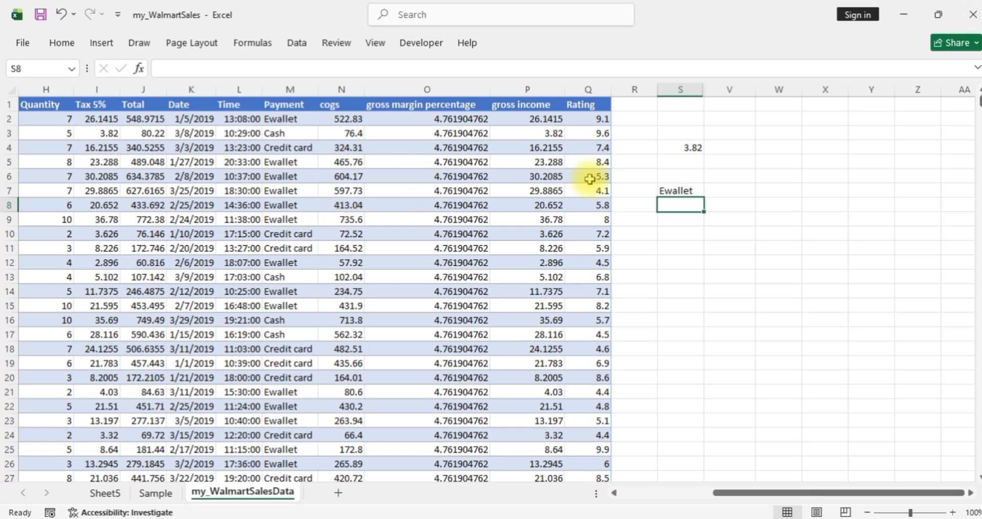
Step: Change the row index of the HLOOKUP formula in cell S7 to 8
{"action": "left_click", "coordinate": [690, 192]}
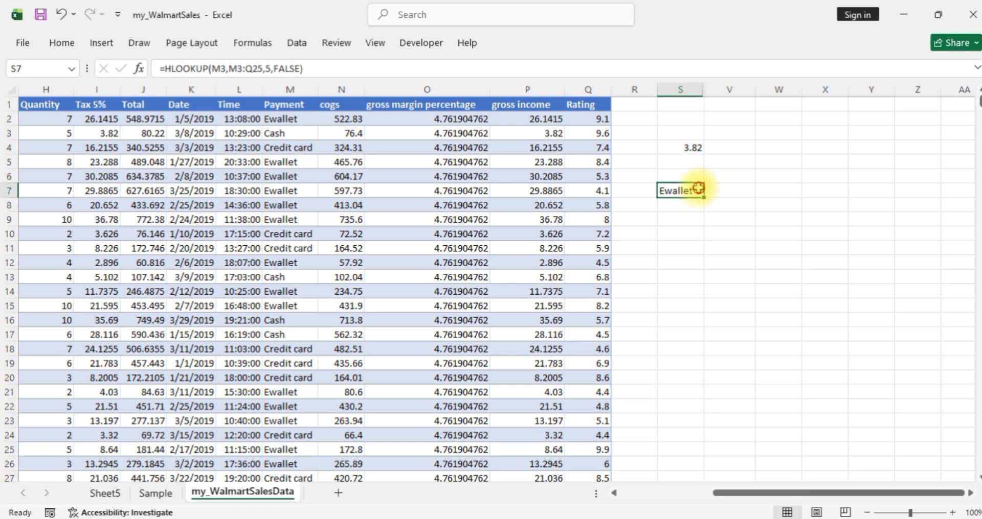
{"action": "double_click", "coordinate": [695, 190]}
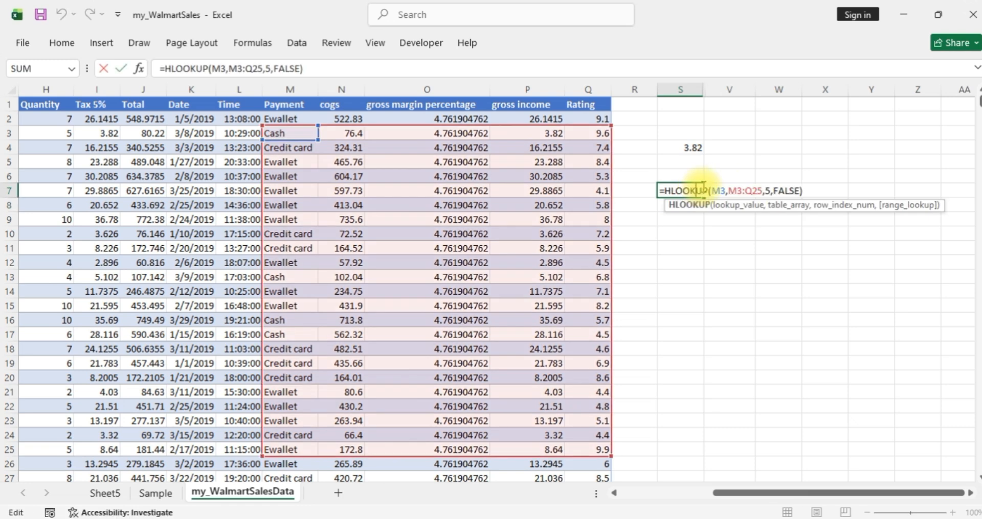
{"action": "left_click", "coordinate": [771, 191]}
{"action": "key", "text": "BackSpace"}
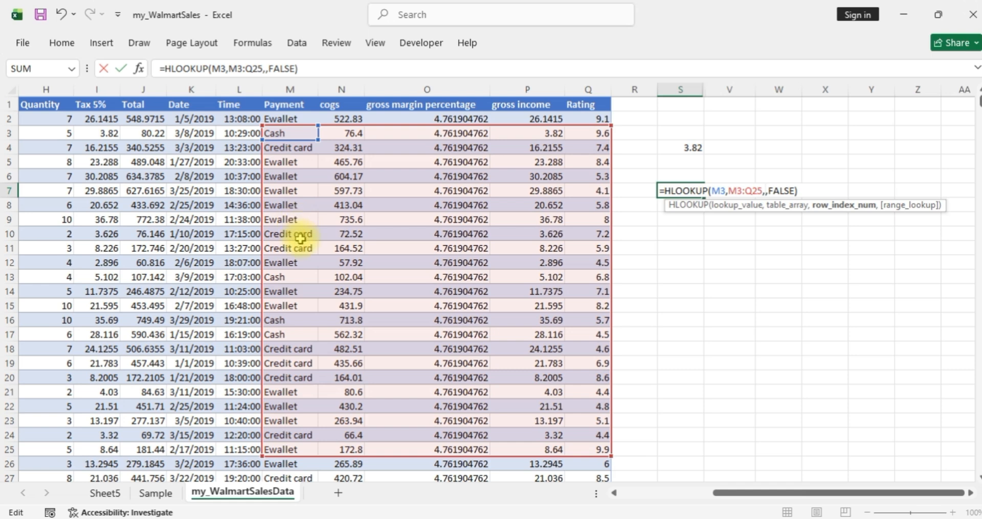
{"action": "type", "text": "8"}
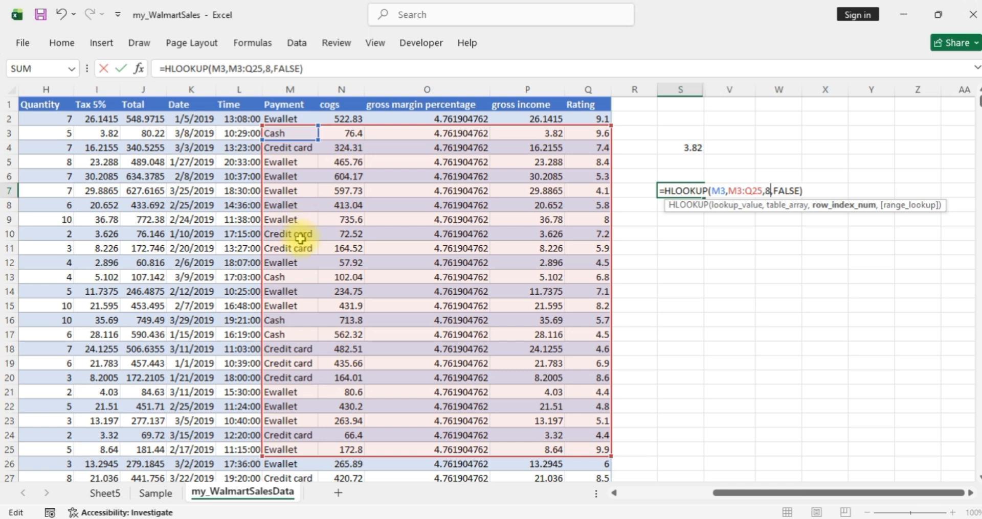
{"action": "key", "text": "Return"}
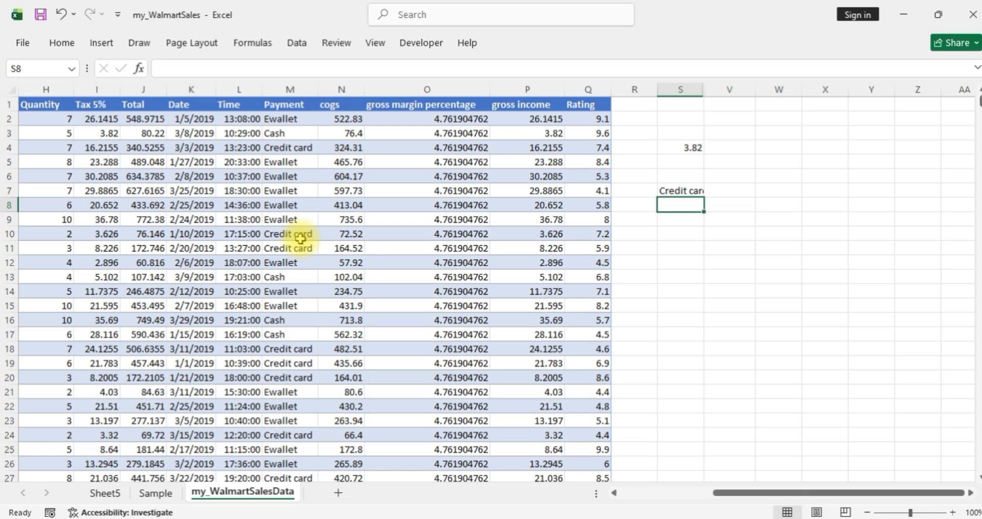